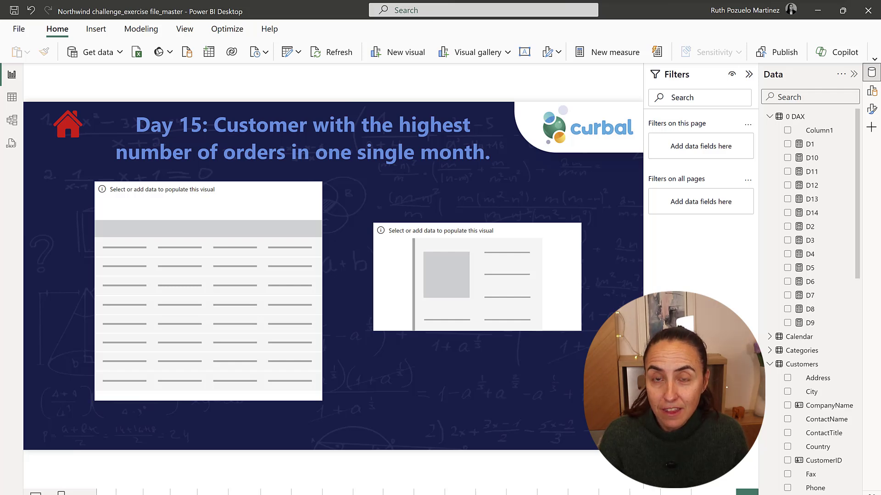
- Add Calendar Year-Month and Orders OrderID, summarized as Count, to the empty table visual
left_click(769, 116)
left_click(769, 131)
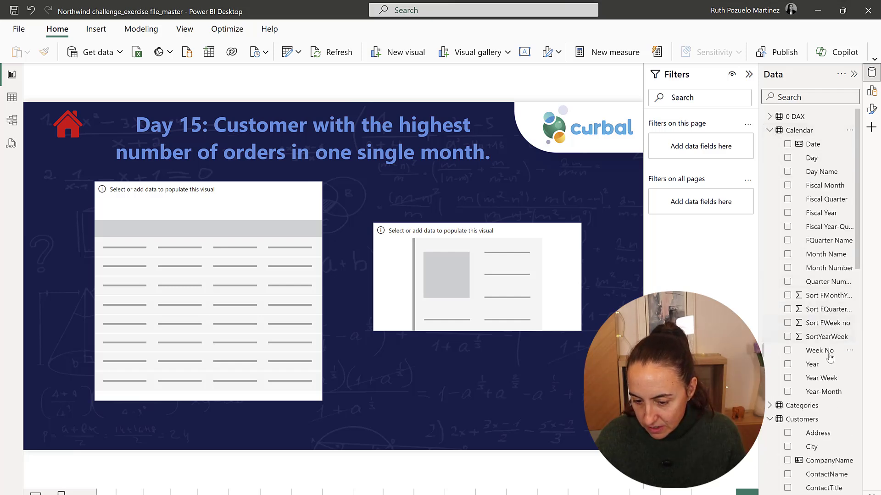
left_click_drag(819, 392, 183, 264)
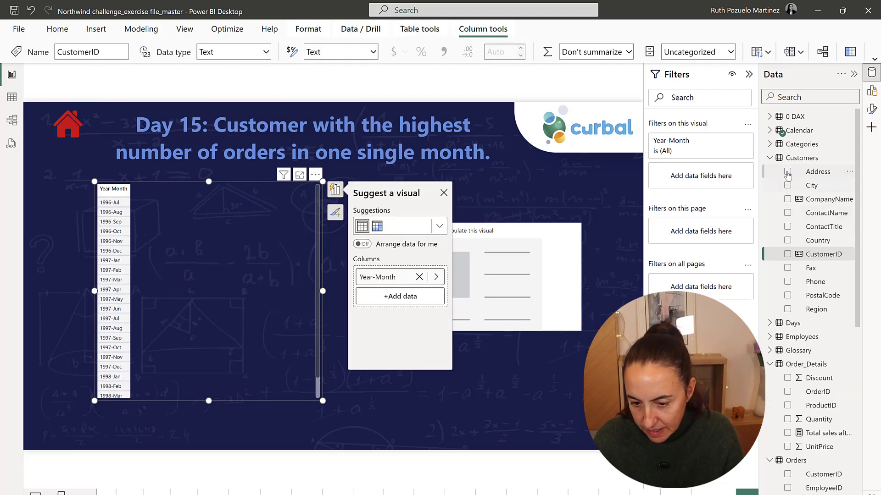
left_click(769, 158)
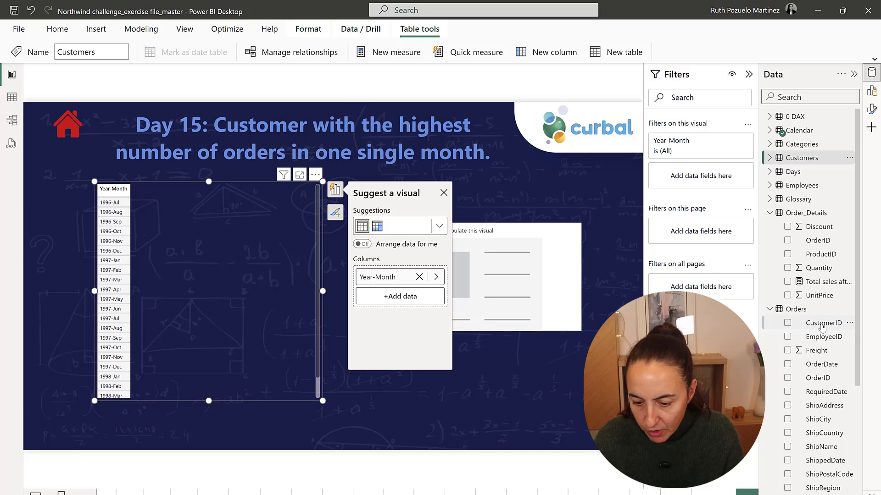
scroll(826, 330, "down", 2)
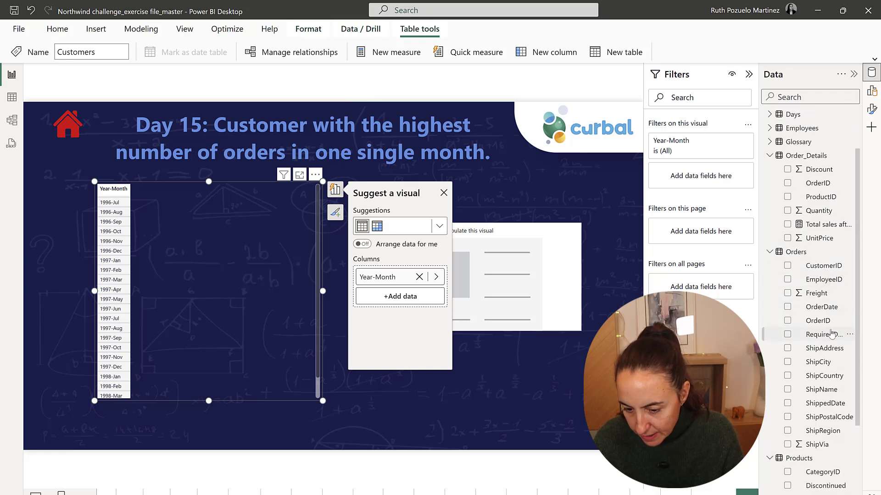
left_click_drag(817, 321, 152, 237)
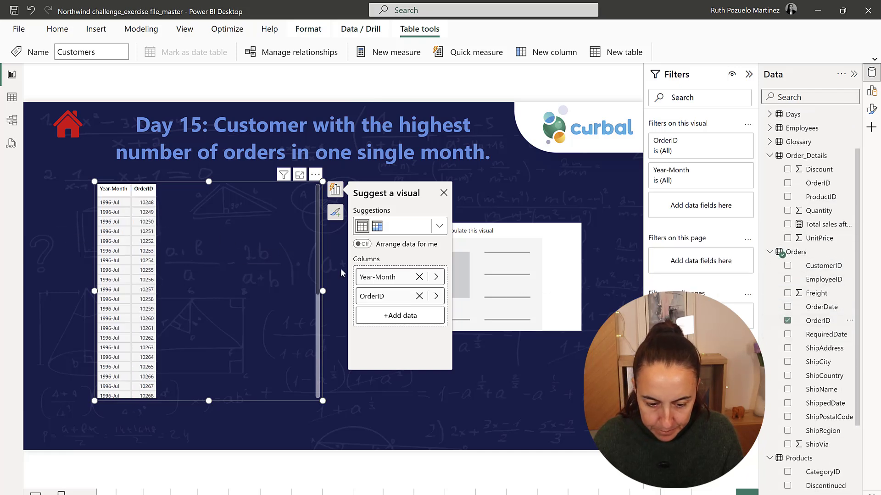
left_click(436, 296)
left_click(495, 327)
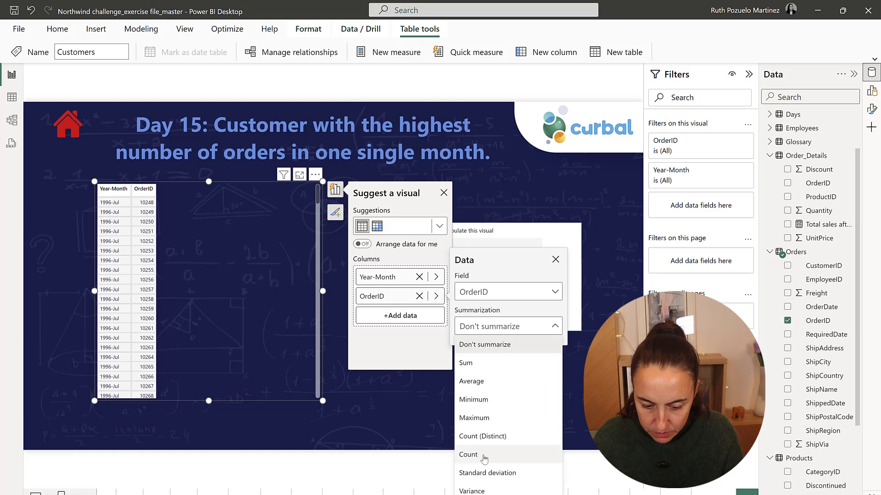
left_click(469, 455)
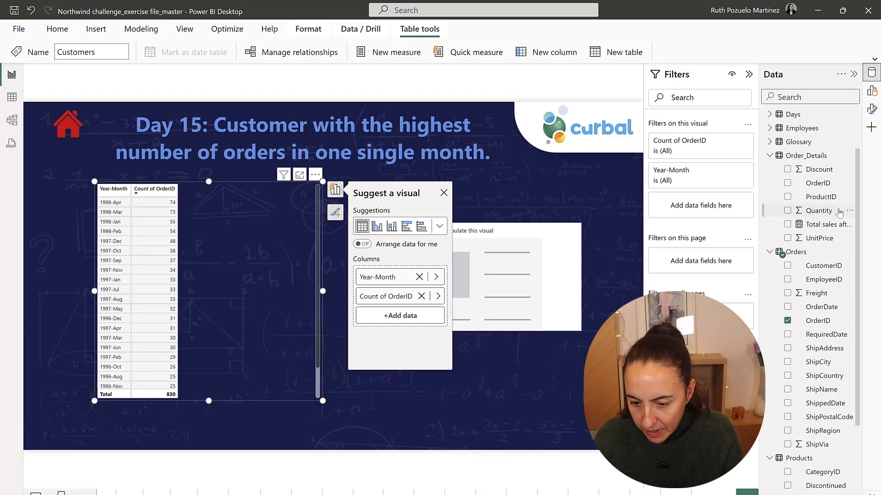
scroll(839, 214, "up", 2)
- Add Customers CustomerID and CompanyName to the table
left_click(769, 158)
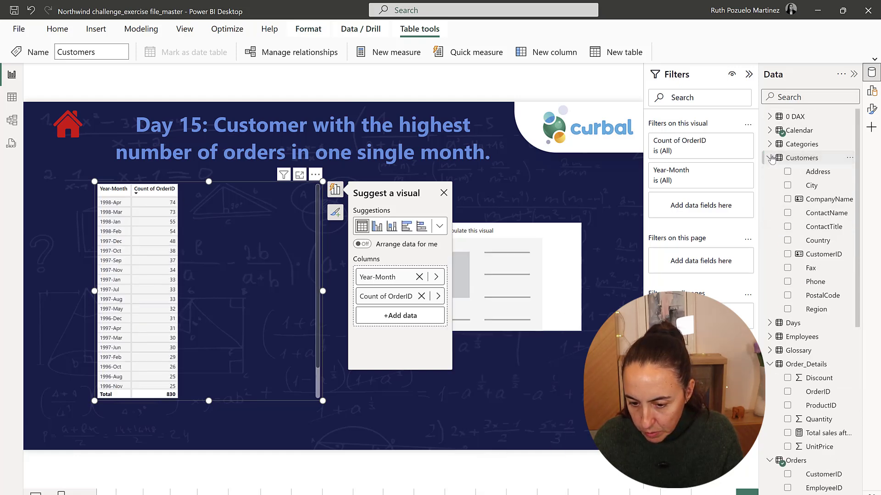
left_click(787, 254)
left_click(787, 199)
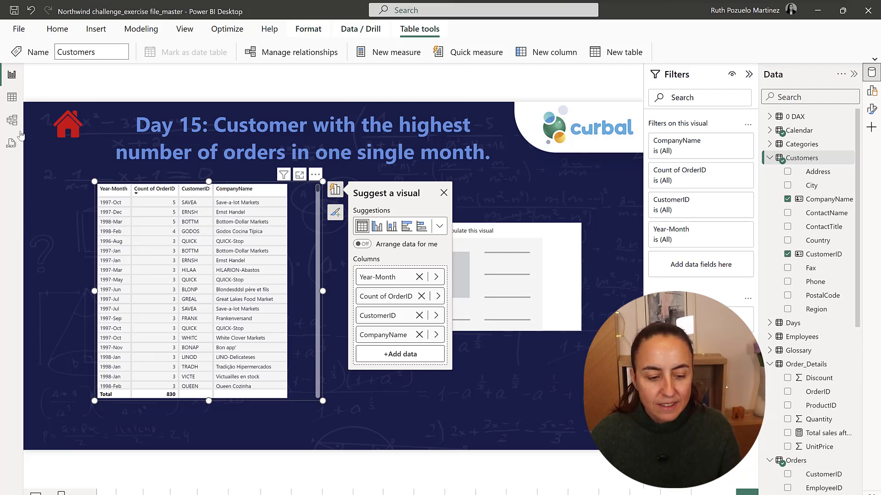
- In DAX query view, start an EVALUATE SUMMARIZE over Orders grouped by Customers[CustomerID]
left_click(11, 143)
type("EVALUATE")
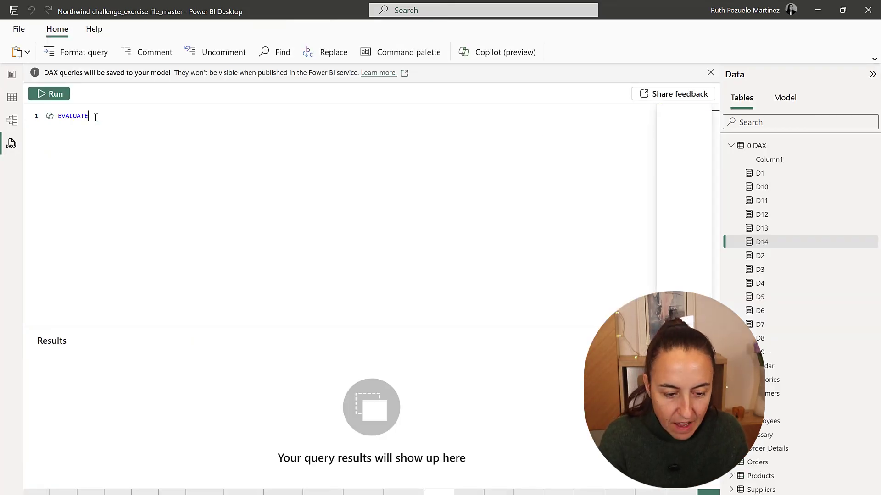
key("Return")
type("SUMMARIZE(")
key("Return")
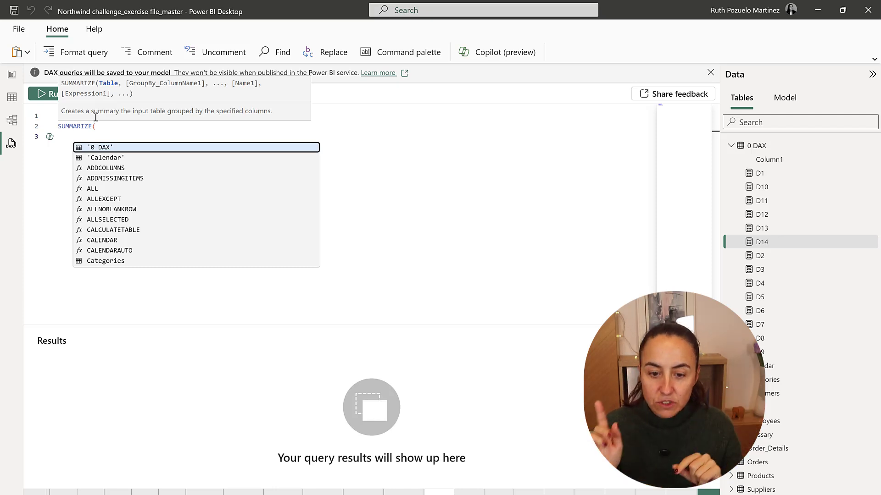
type("Orde")
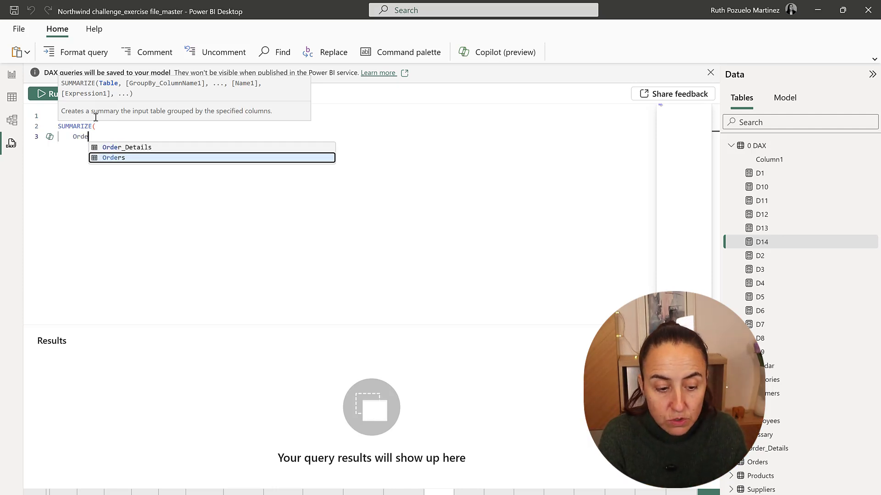
type("rs,")
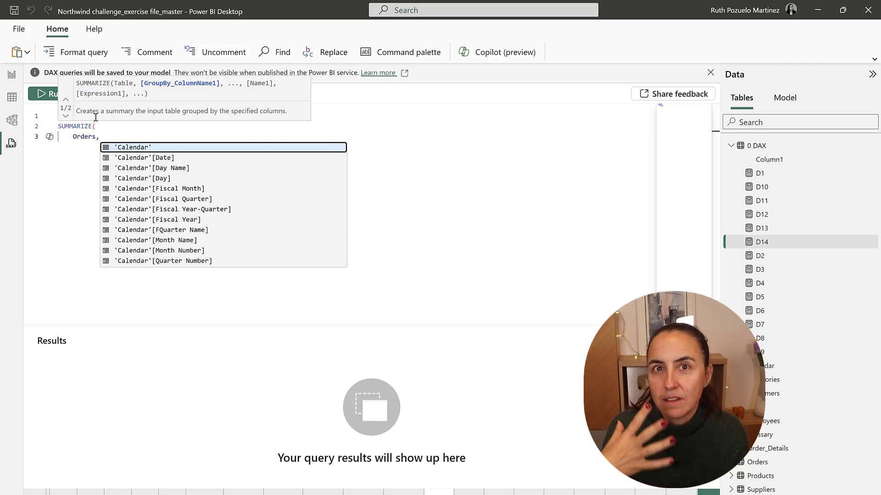
type(" cu")
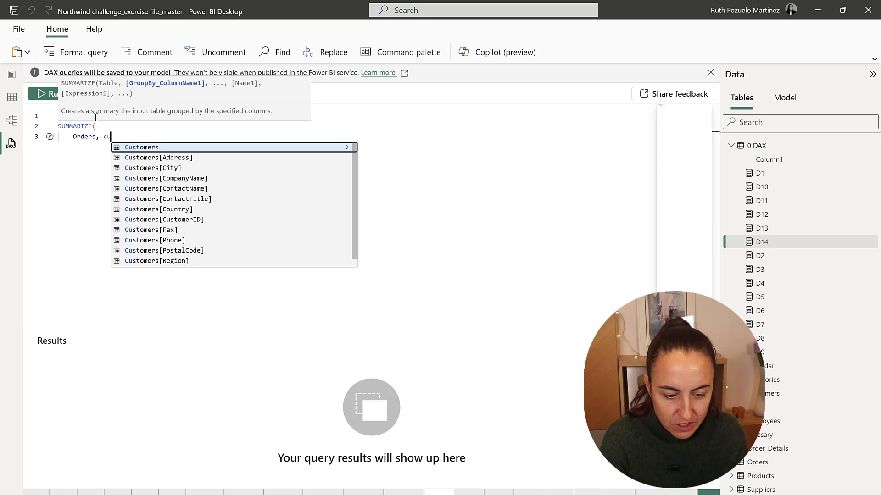
type("s")
key("Down")
key("Down")
key("Down")
key("Down")
key("Down")
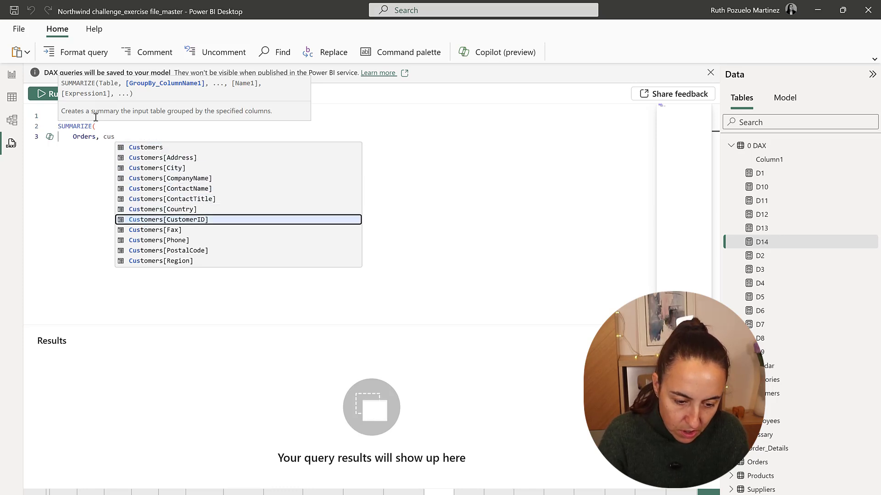
key("Tab")
type(", cc")
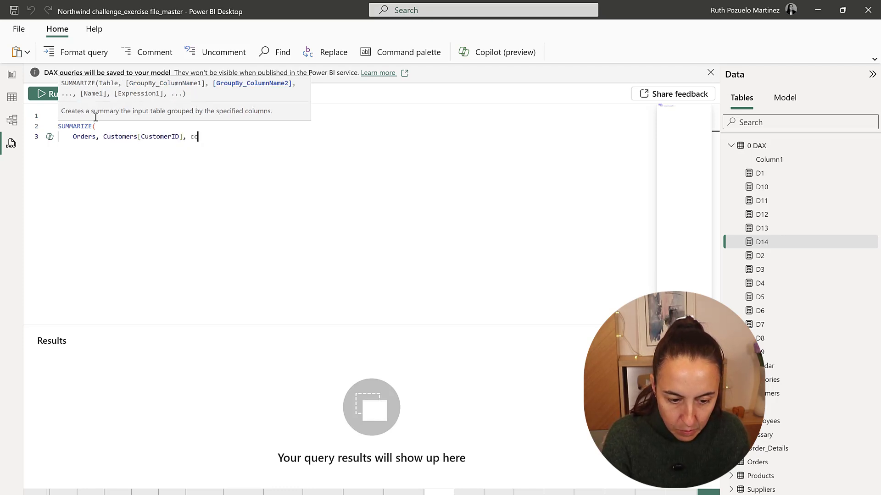
- Group also by CompanyName and 'Calendar'[Year-Month], adding a "count orders" COUNT(Orders[OrderID]) column
key("BackSpace")
key("BackSpace")
key("BackSpace")
type("compa")
key("Tab")
type(", y")
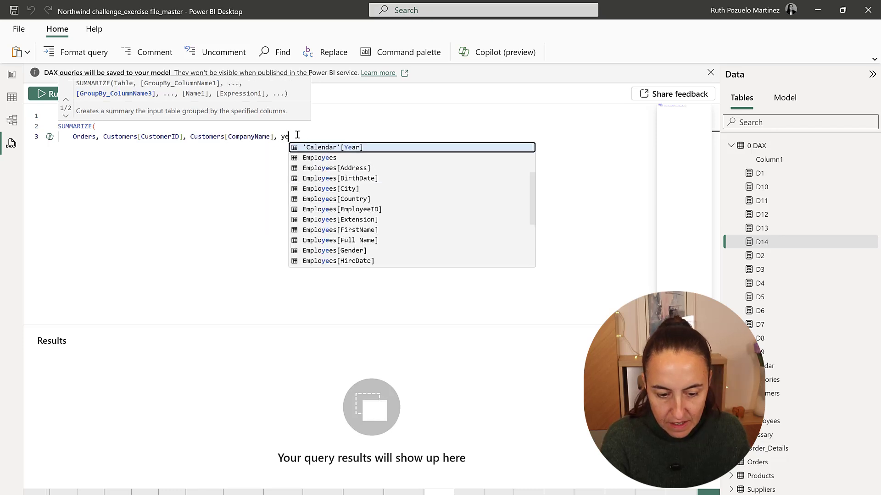
type("ear")
key("Up")
key("Tab")
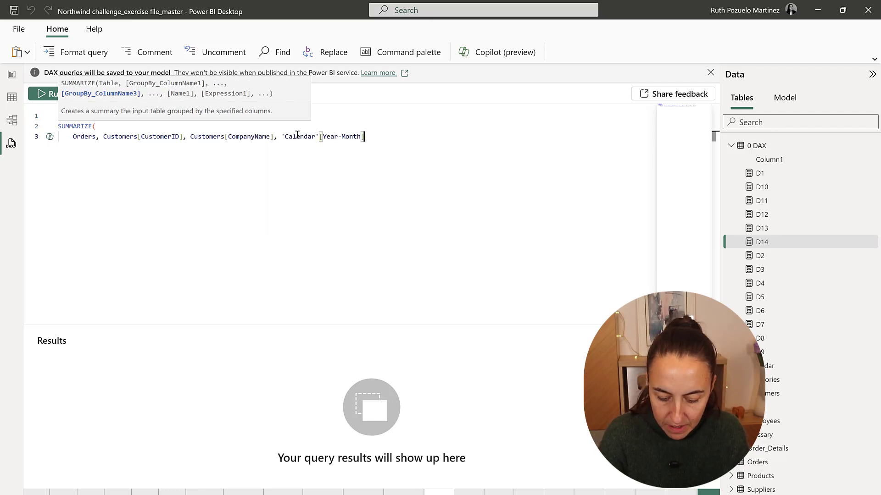
type(",")
key("Return")
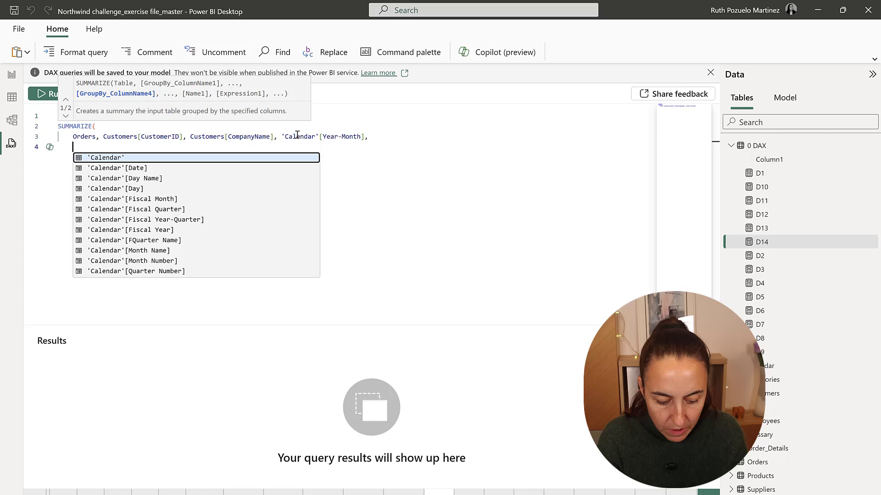
type("\"count orders\",")
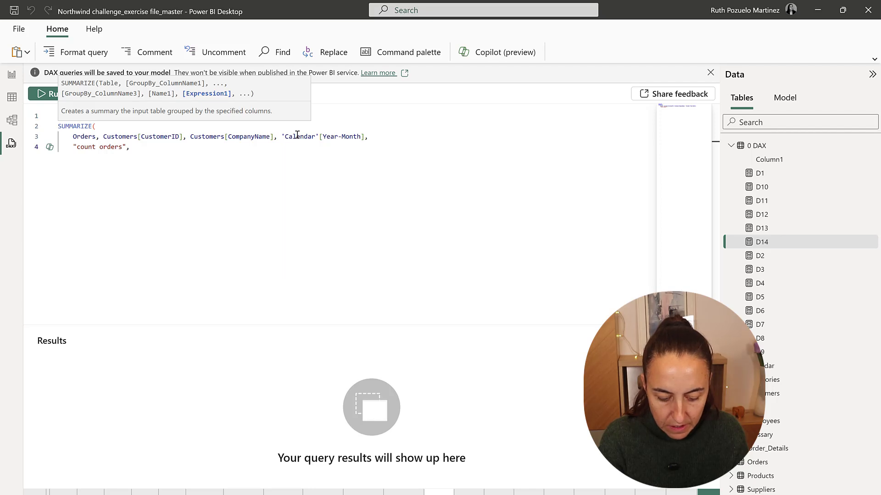
type(" count(")
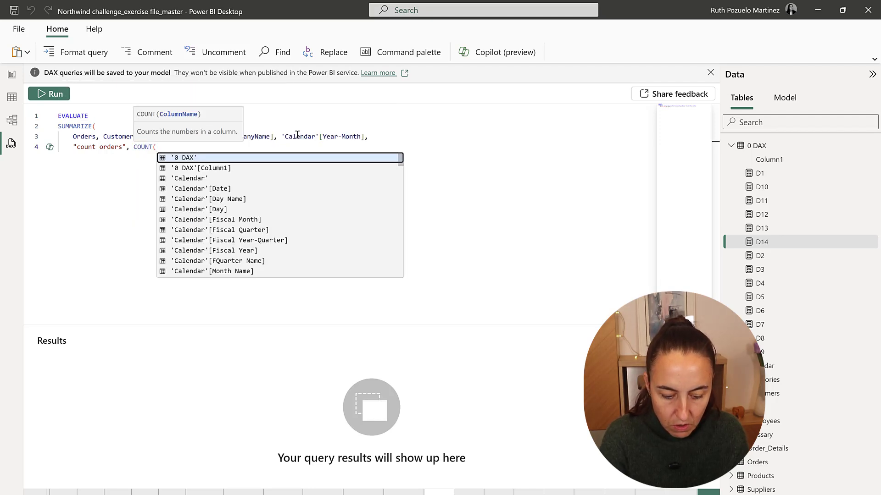
type("order")
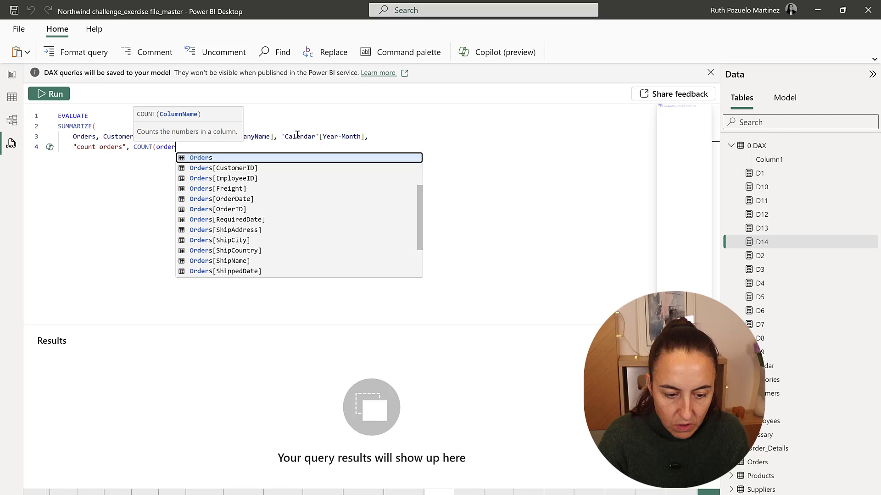
key("Down")
key("Down")
key("Down")
key("Down")
key("Down")
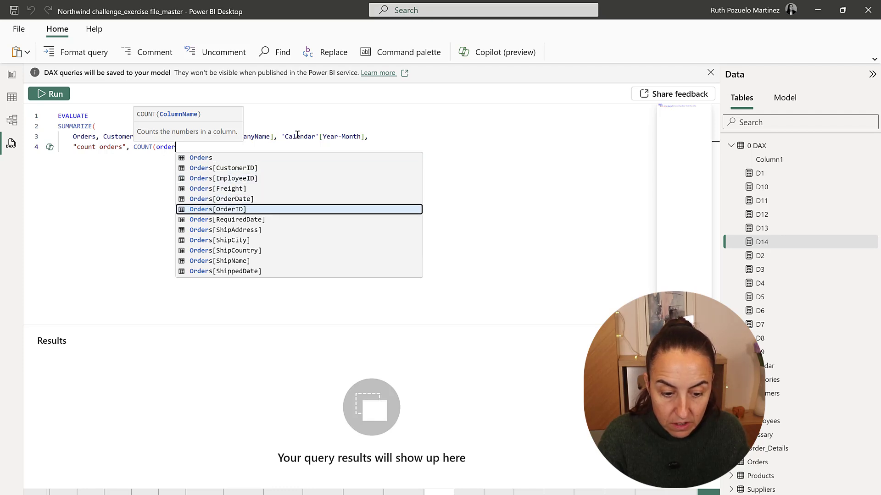
key("Tab")
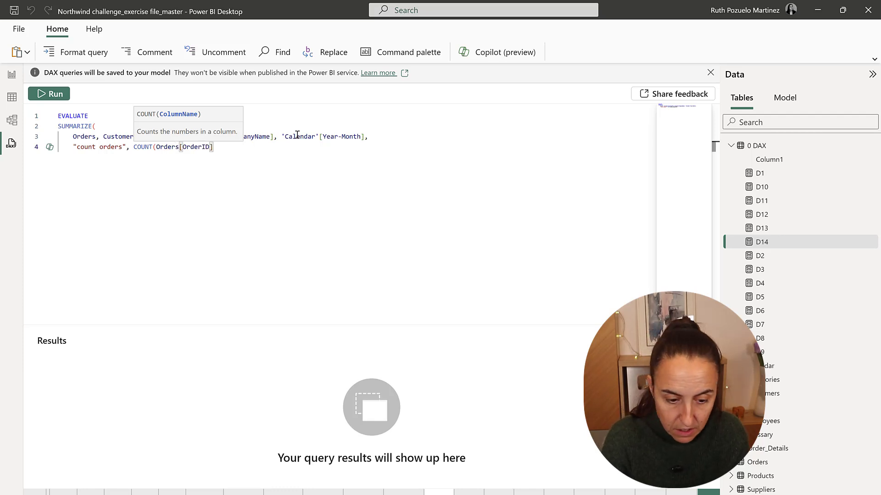
type(")")
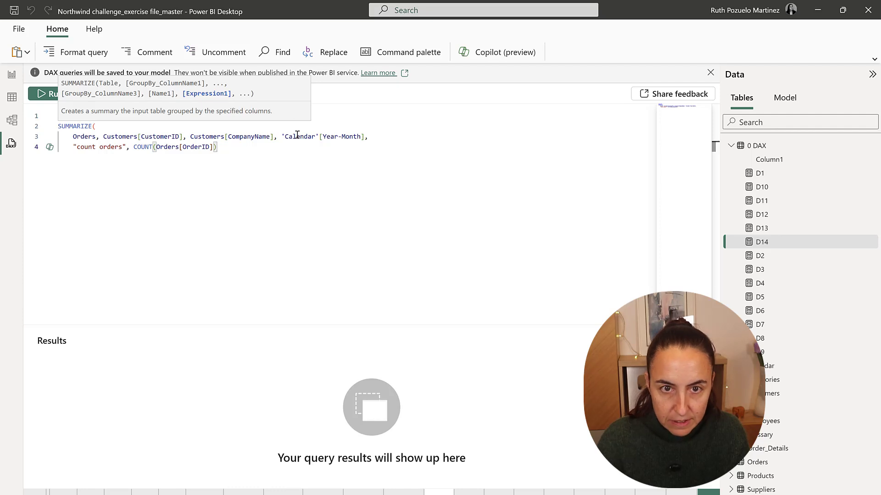
- Run the SUMMARIZE query after adding the closing parenthesis, then select the SUMMARIZE expression
left_click(42, 96)
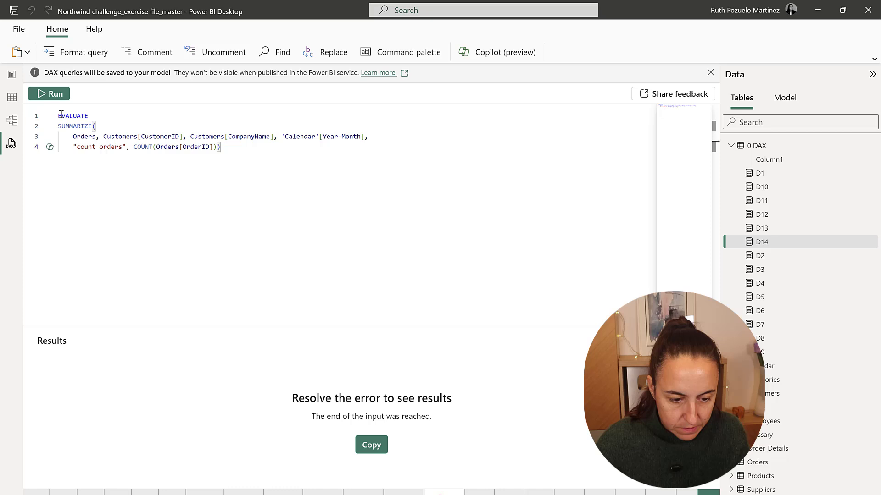
left_click(43, 97)
scroll(345, 420, "down", 5)
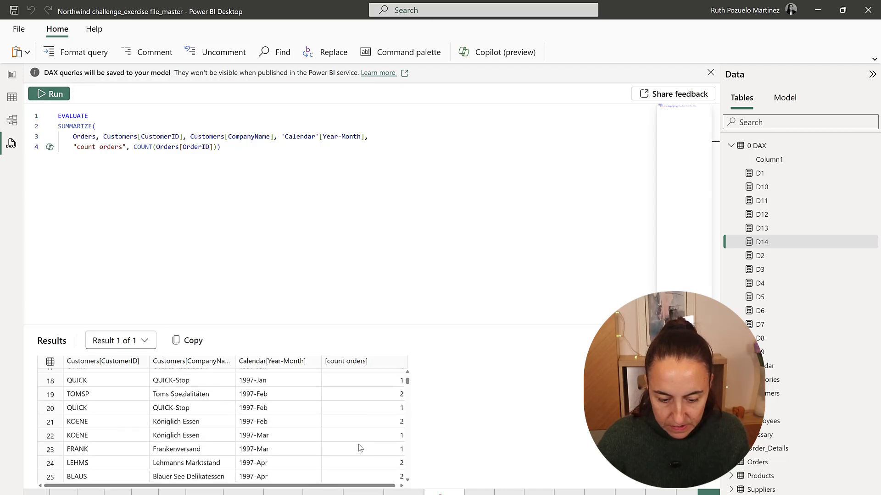
scroll(360, 448, "down", 2)
left_click_drag(241, 148, 38, 127)
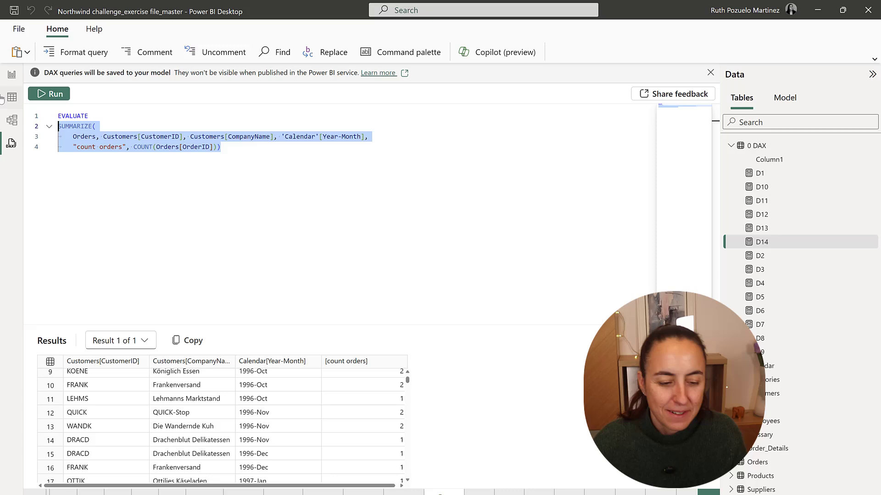
- In Report view, add measure D15 = CONCATENATEX over TOPN(1) of the summarized orders
left_click(12, 74)
left_click(389, 52)
key("ctrl+v")
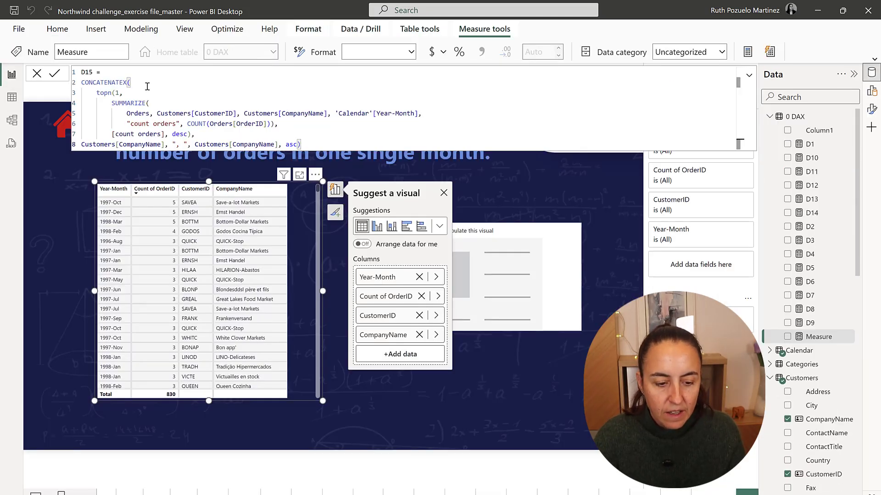
left_click_drag(147, 86, 80, 82)
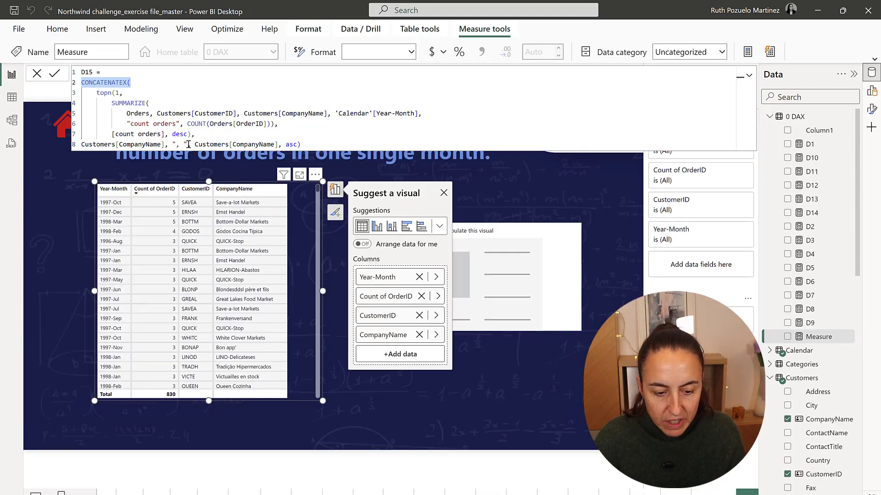
left_click_drag(321, 144, 194, 143)
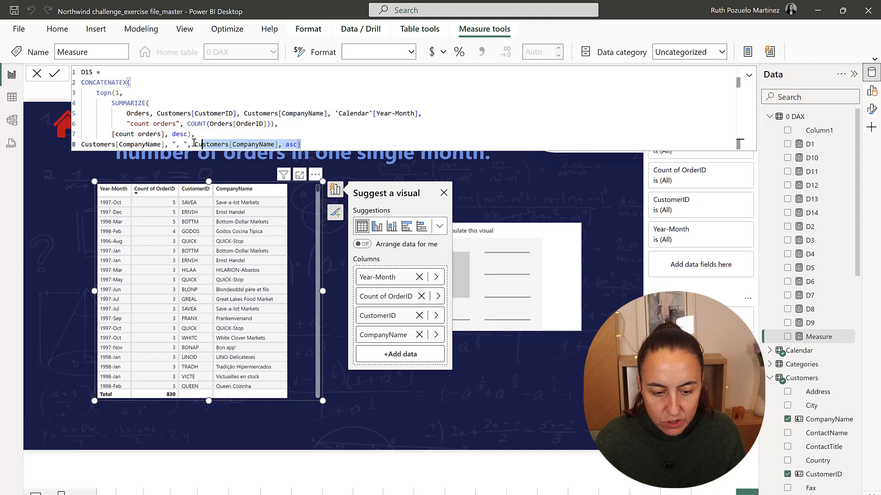
left_click(57, 77)
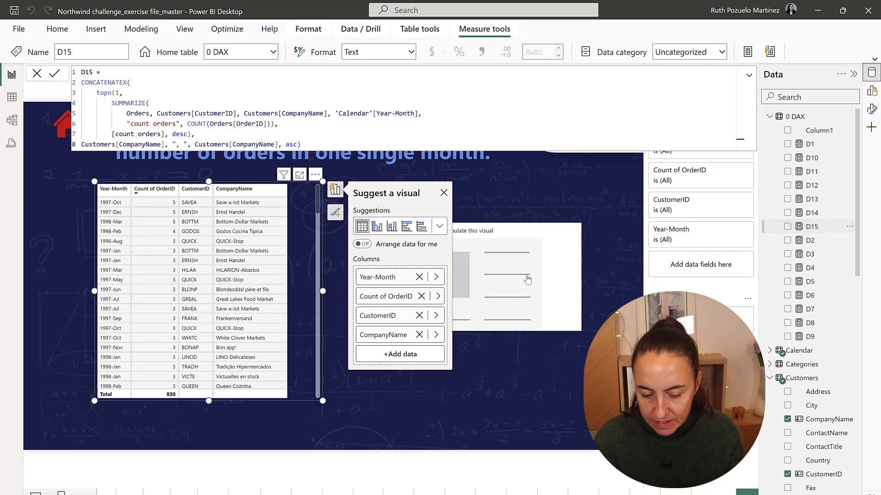
- Drop the D15 measure onto the empty visual to show it as a card
left_click_drag(528, 279, 528, 279)
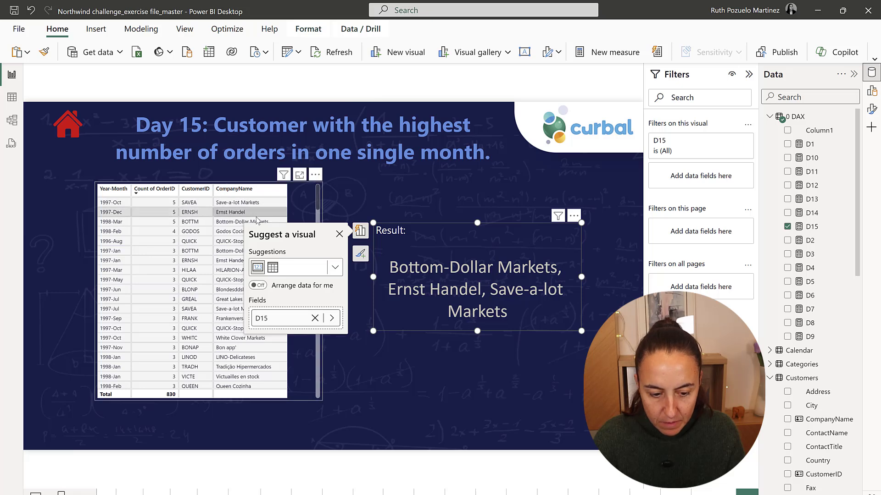